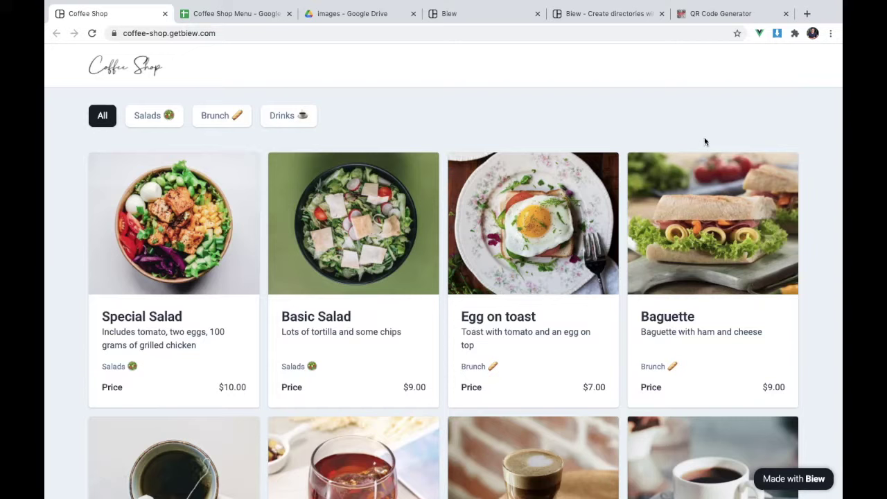
# Scroll down the published Coffee Shop menu's dishes and drinks, then back up
pyautogui.scroll(-2, 826, 188)
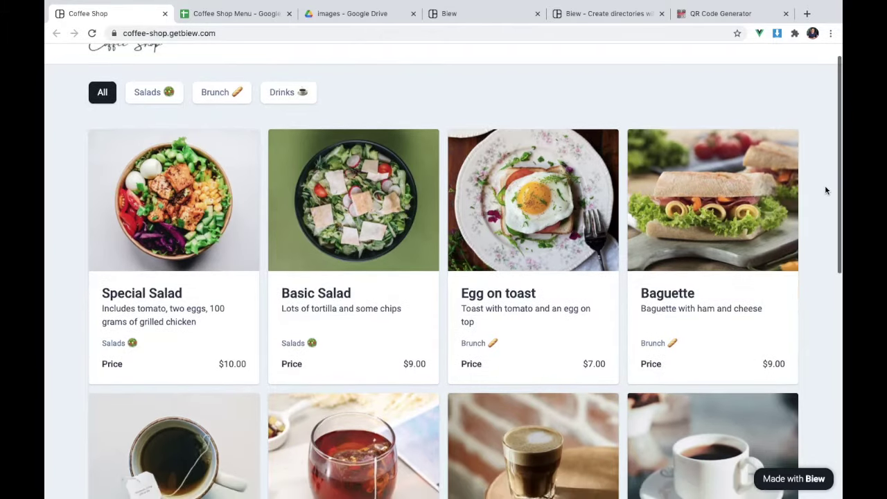
pyautogui.scroll(-1, 825, 190)
pyautogui.scroll(-2, 824, 190)
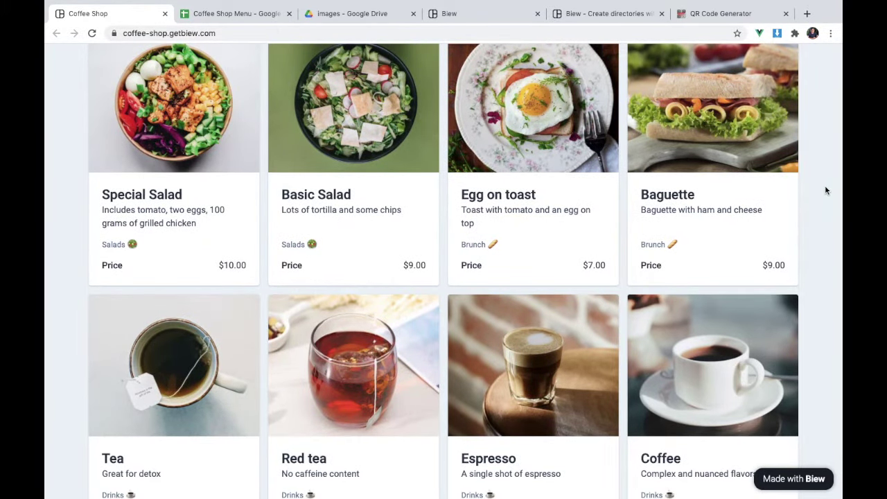
pyautogui.scroll(-4, 826, 190)
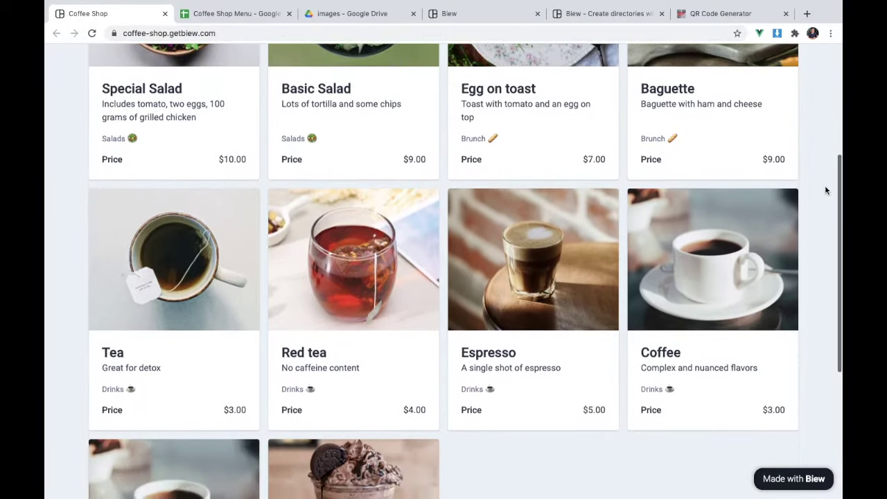
pyautogui.scroll(5, 825, 186)
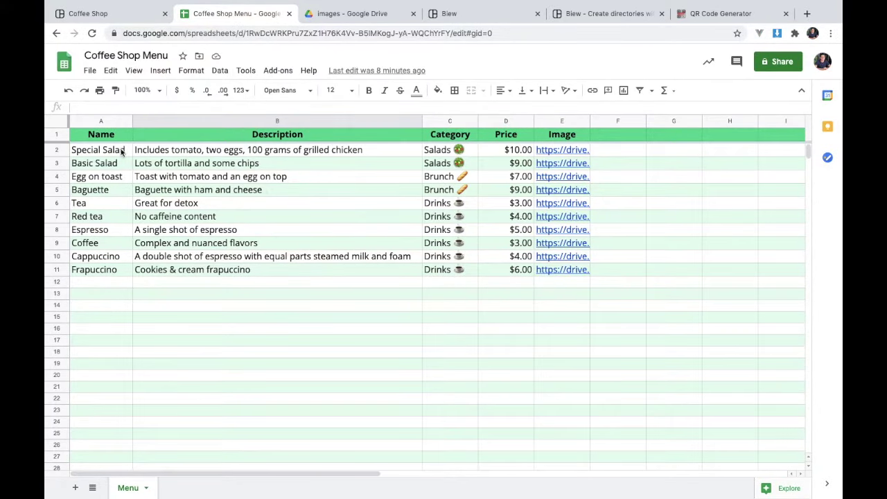
# Review the Menu table headers and the Special Salad description, category, price and image link
pyautogui.click(59, 134)
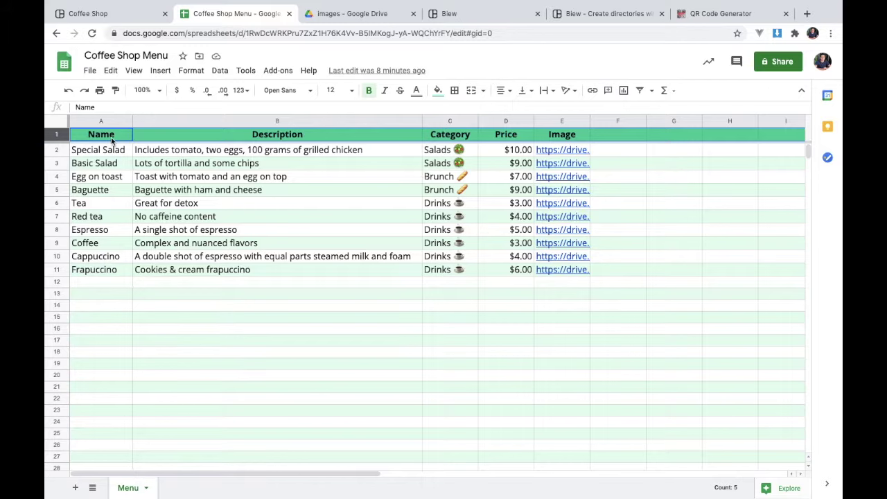
pyautogui.click(186, 154)
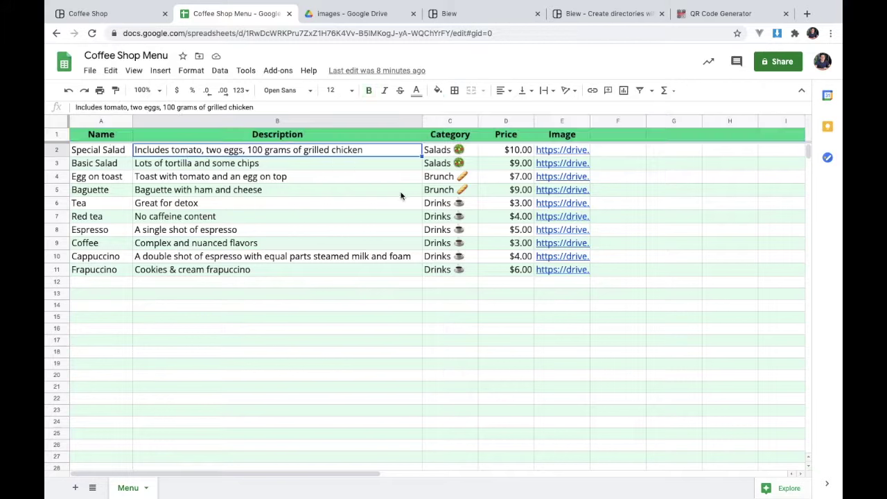
pyautogui.click(441, 154)
pyautogui.click(519, 153)
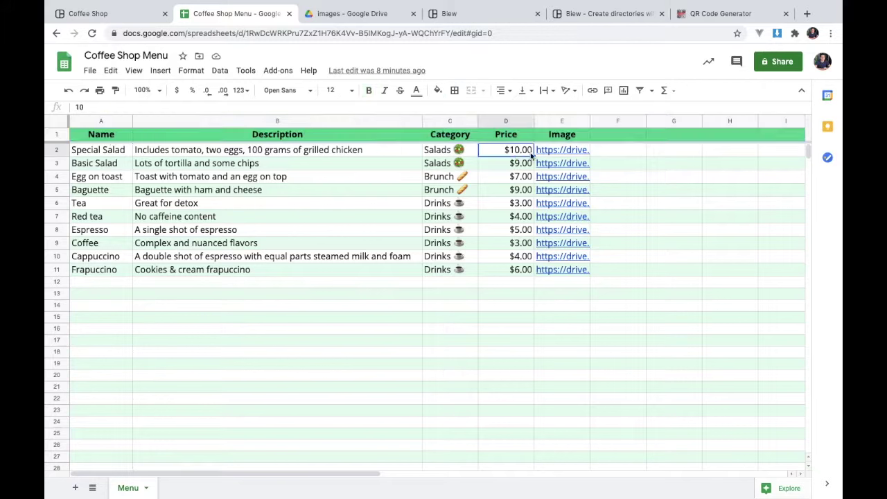
pyautogui.click(553, 154)
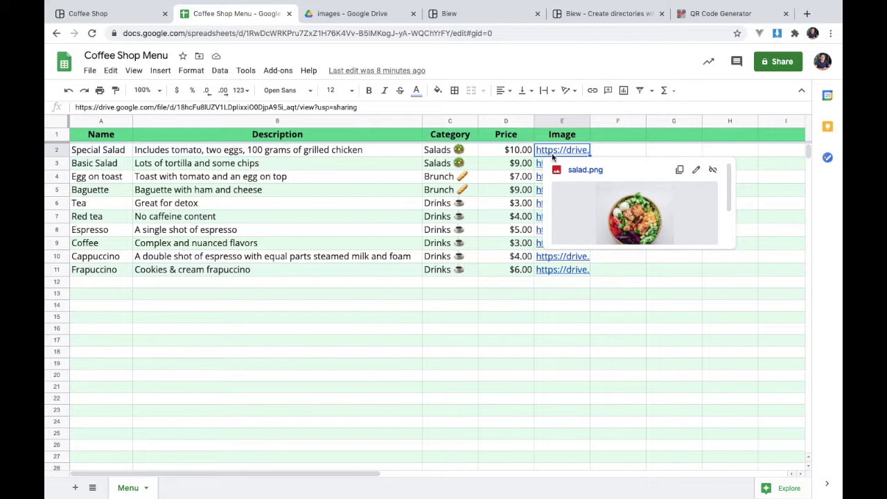
# Preview the Drive image links in column E and switch to the Drive images folder
pyautogui.moveTo(563, 176)
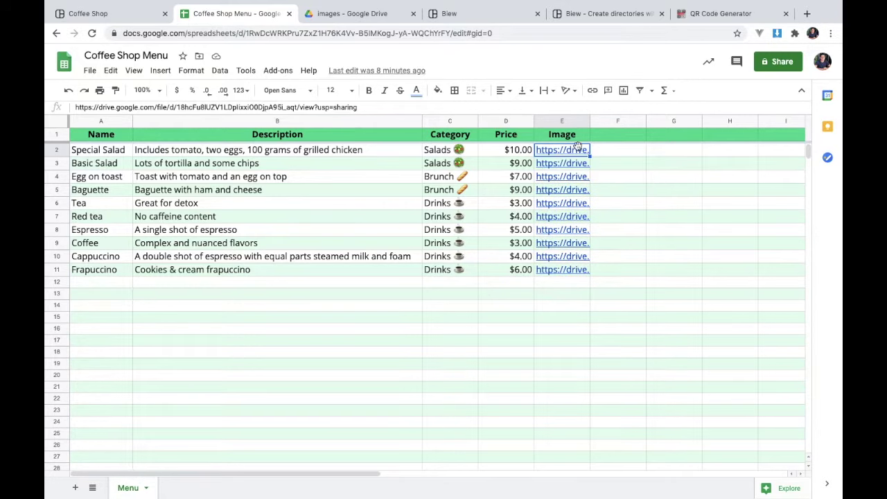
pyautogui.moveTo(574, 153)
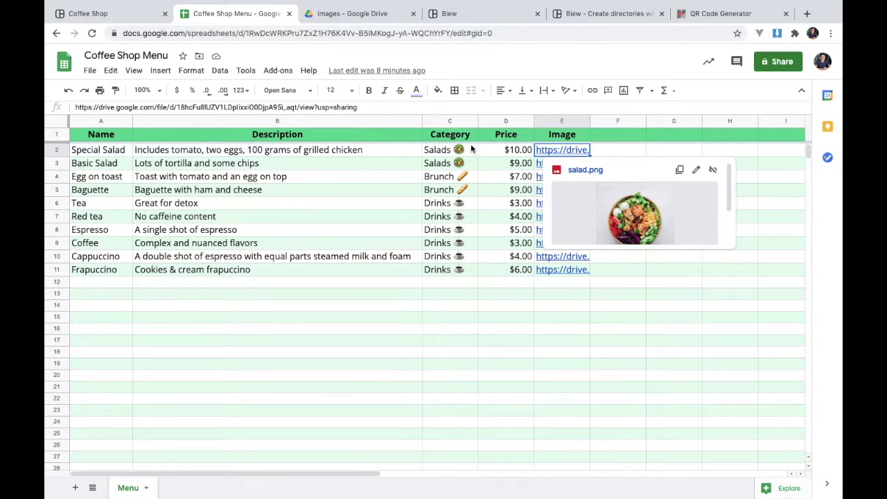
pyautogui.click(350, 14)
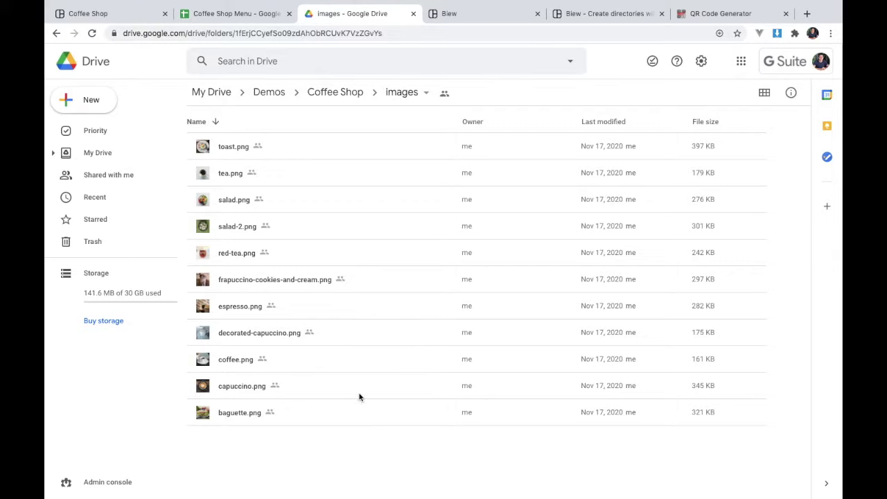
# Set the images folder's general access to Anyone with the link as Viewer
pyautogui.click(429, 94)
pyautogui.click(429, 167)
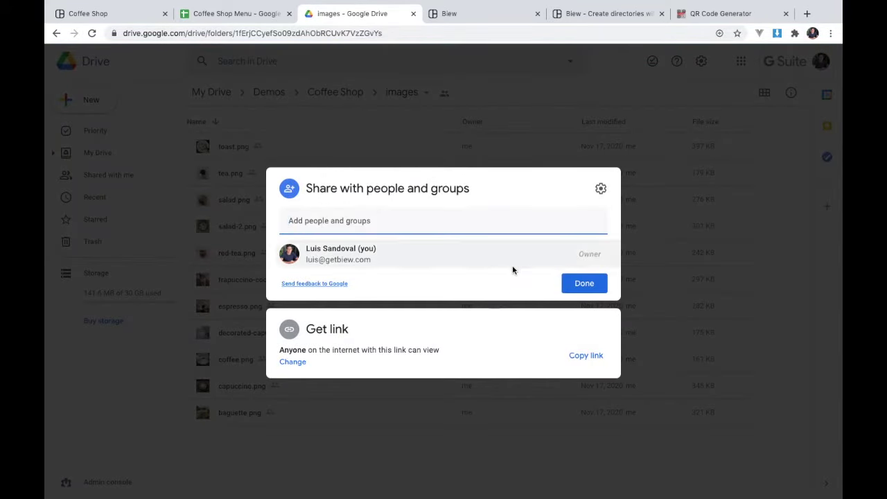
pyautogui.click(284, 361)
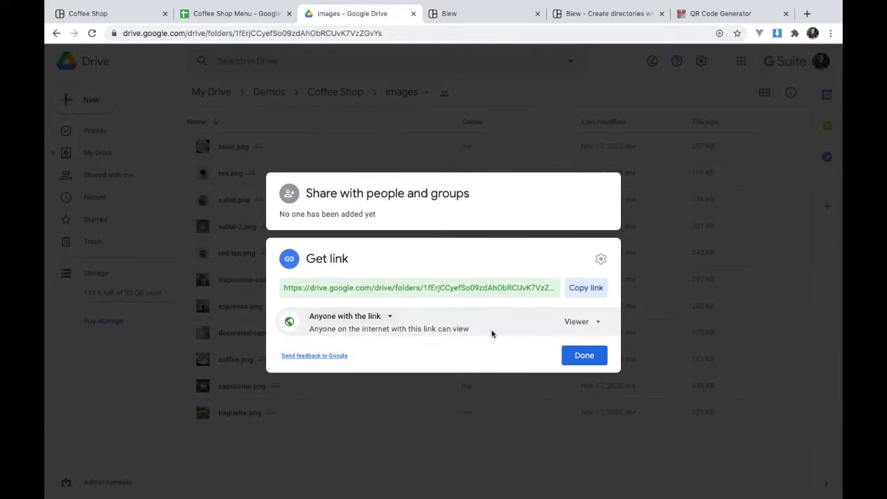
pyautogui.click(585, 355)
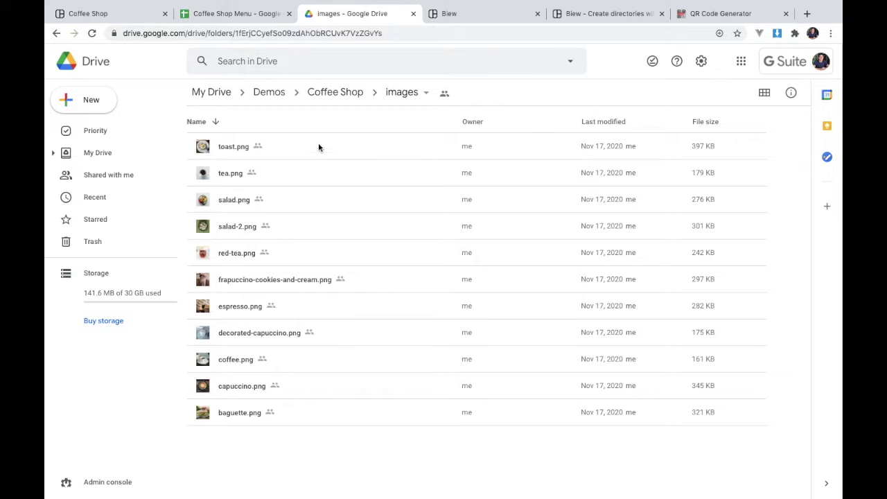
# Copy the shareable Drive link of salad.png
pyautogui.click(276, 198)
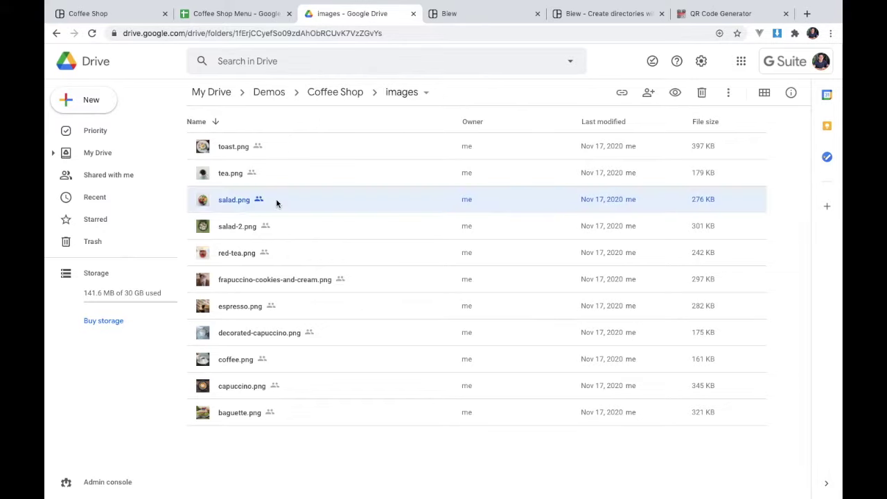
pyautogui.rightClick(276, 198)
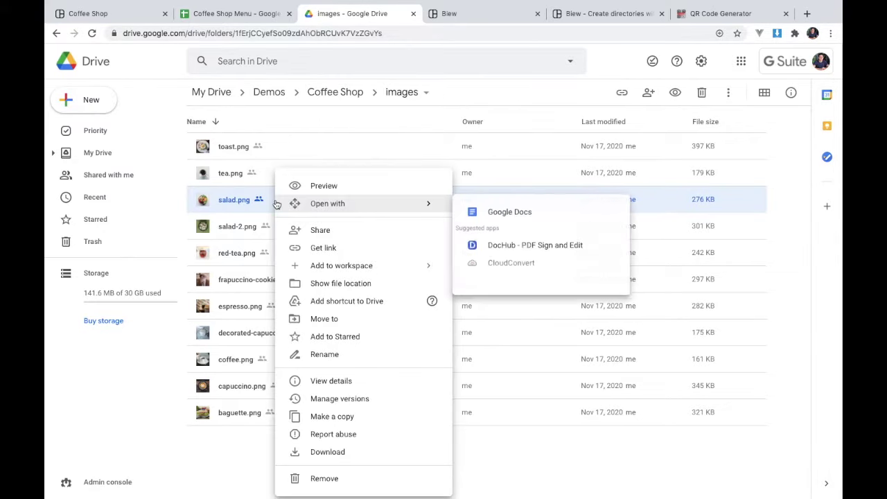
pyautogui.click(315, 247)
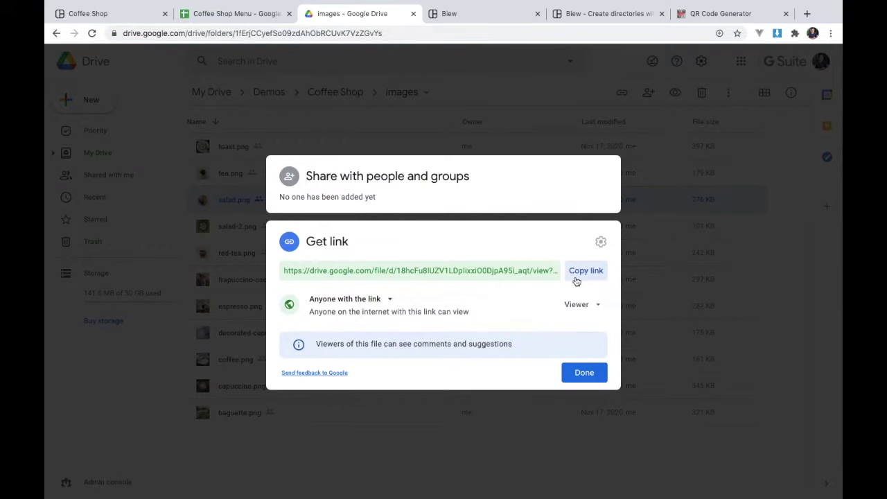
pyautogui.click(577, 276)
pyautogui.click(584, 373)
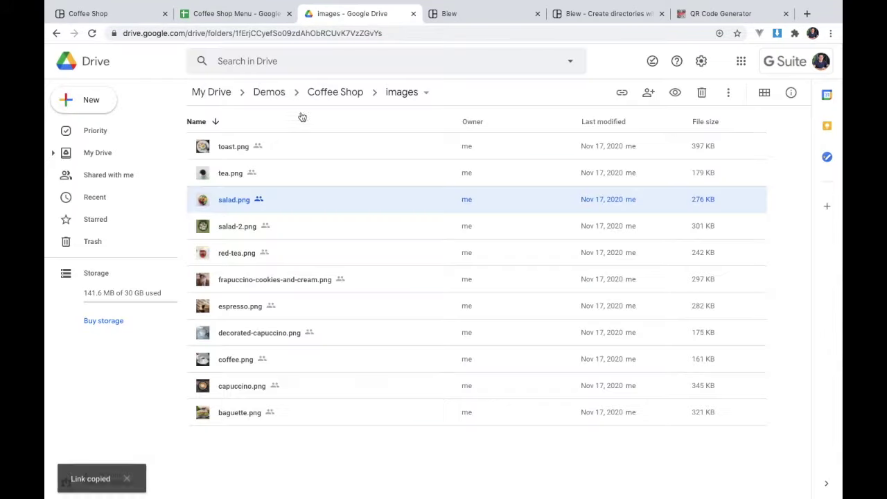
# Paste the salad.png link into cell E2 and select the spreadsheet's web address
pyautogui.click(228, 13)
pyautogui.hotkey('ctrl', 'v')
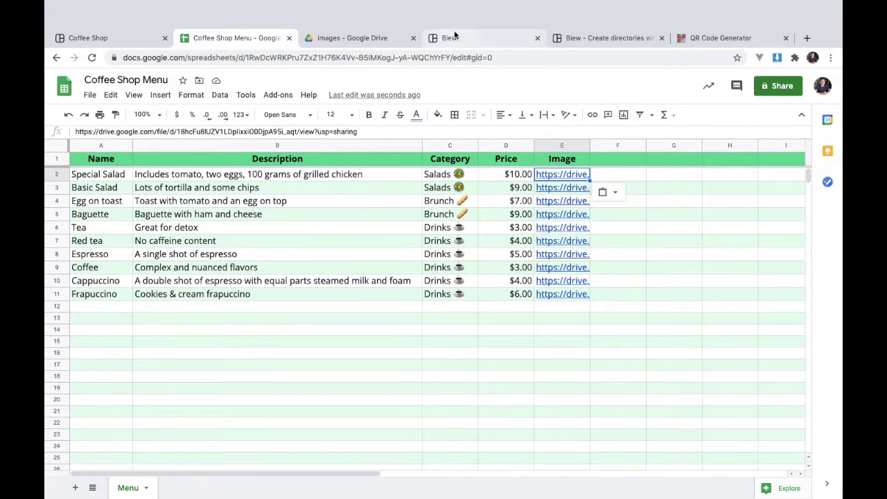
pyautogui.click(454, 33)
# Start a new Biew website and paste the Coffee Shop Menu spreadsheet link into step 1
pyautogui.click(461, 17)
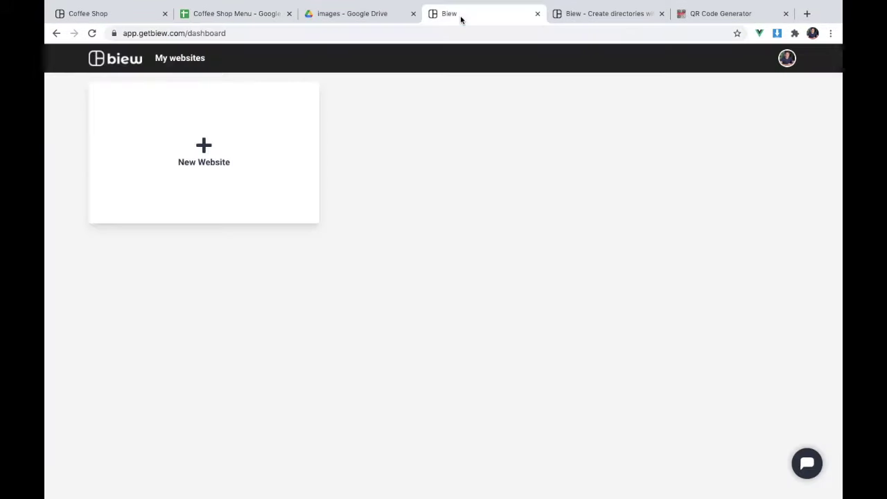
pyautogui.click(264, 154)
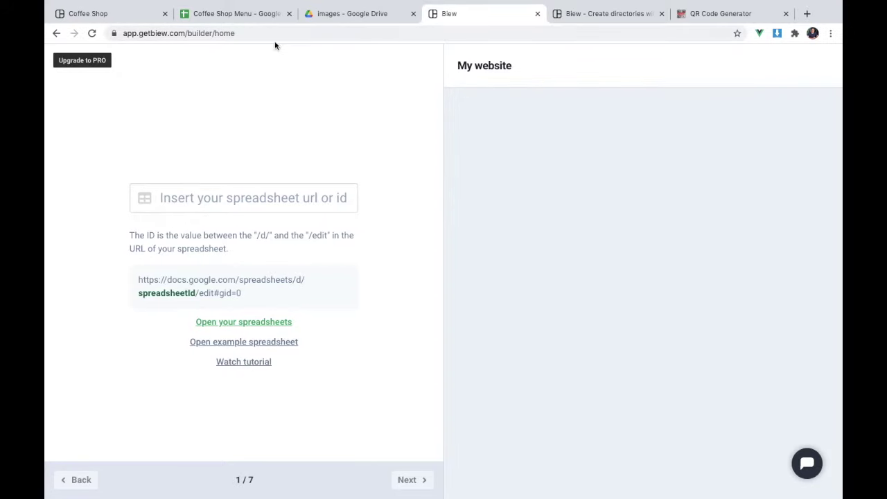
pyautogui.click(235, 18)
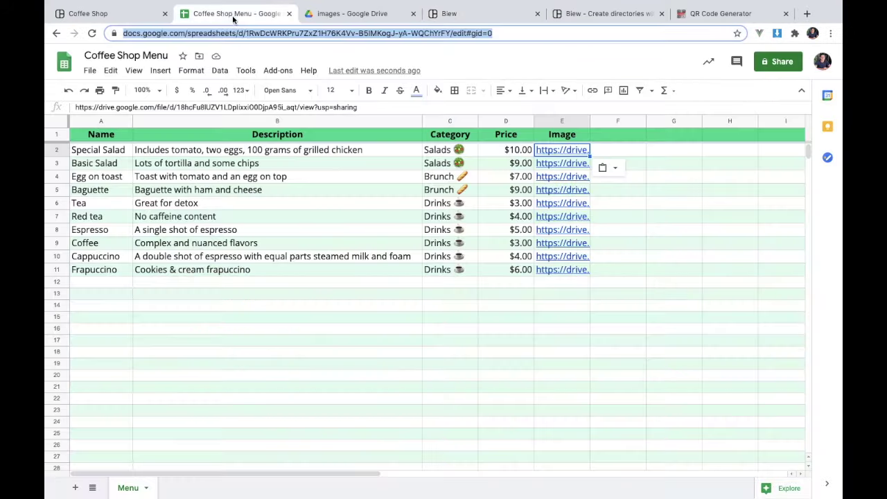
pyautogui.click(479, 16)
pyautogui.click(244, 201)
pyautogui.hotkey('ctrl', 'v')
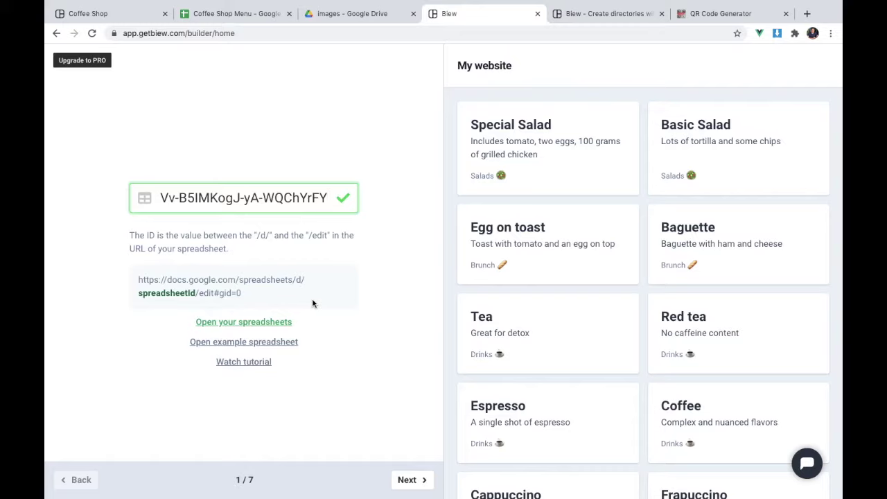
pyautogui.click(404, 479)
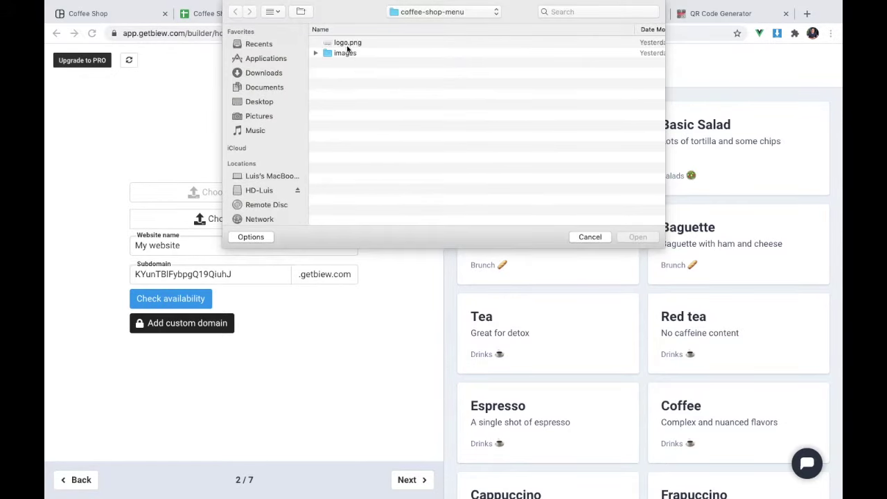
# Upload logo.png as the site logo
pyautogui.click(346, 44)
pyautogui.click(636, 237)
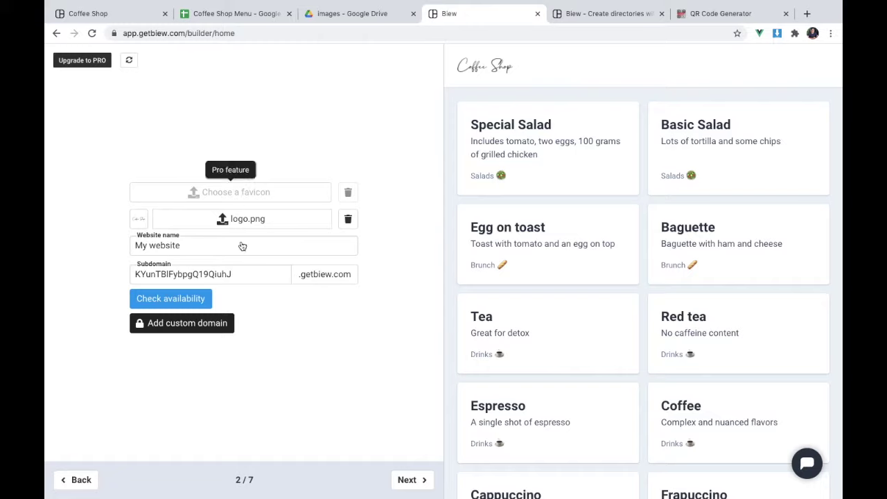
# Replace the placeholder website name with 'Coffe Shop'
pyautogui.click(212, 246)
pyautogui.hotkey('ctrl', 'a')
pyautogui.write('C')
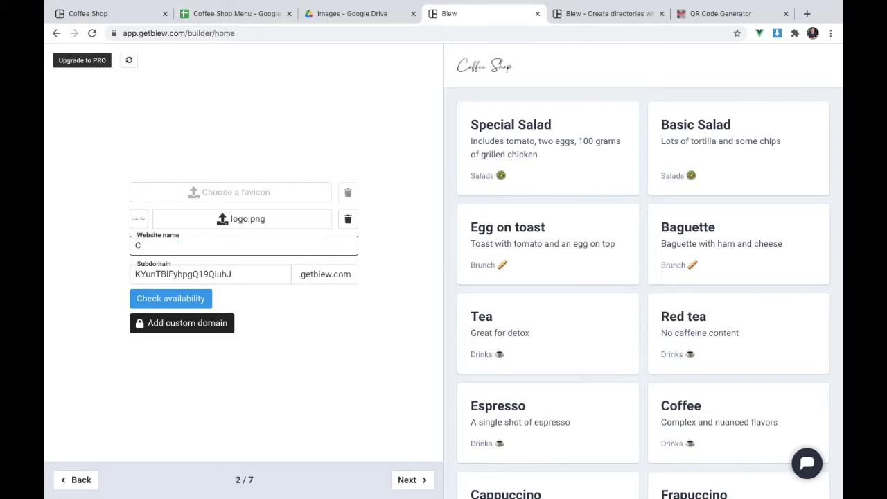
pyautogui.write('offe sh')
pyautogui.write('i')
pyautogui.press('BackSpace')
pyautogui.press('BackSpace')
pyautogui.press('BackSpace')
pyautogui.write('Shop')
# Try subdomain coffee-shop, then switch to the available coffee-shop-demo
pyautogui.click(174, 276)
pyautogui.hotkey('ctrl', 'a')
pyautogui.write('coff')
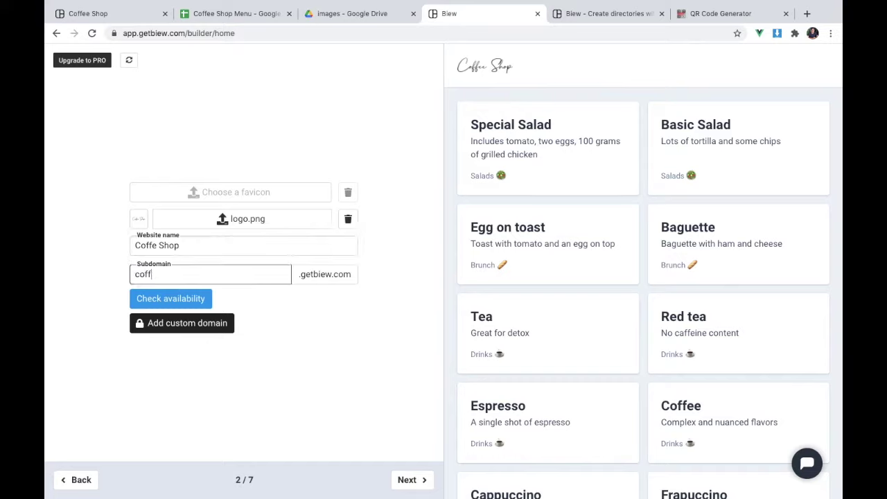
pyautogui.write('ee-shop')
pyautogui.click(141, 306)
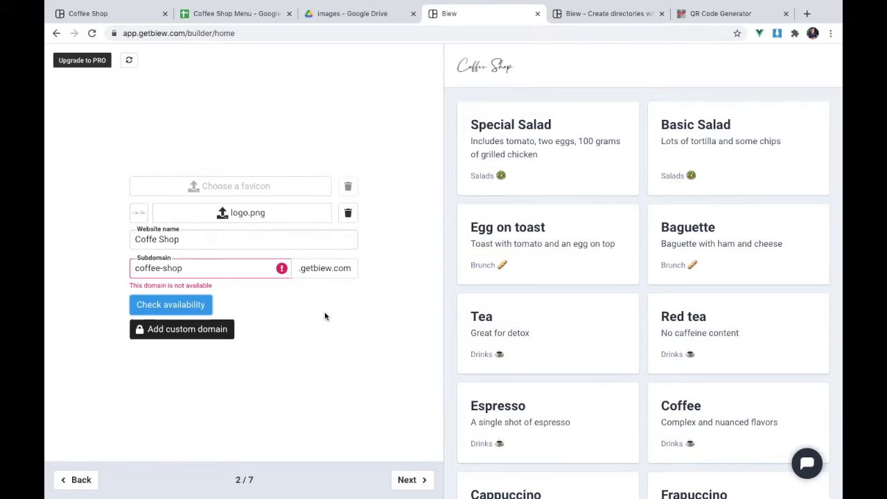
pyautogui.click(211, 271)
pyautogui.write('-demo')
pyautogui.click(162, 305)
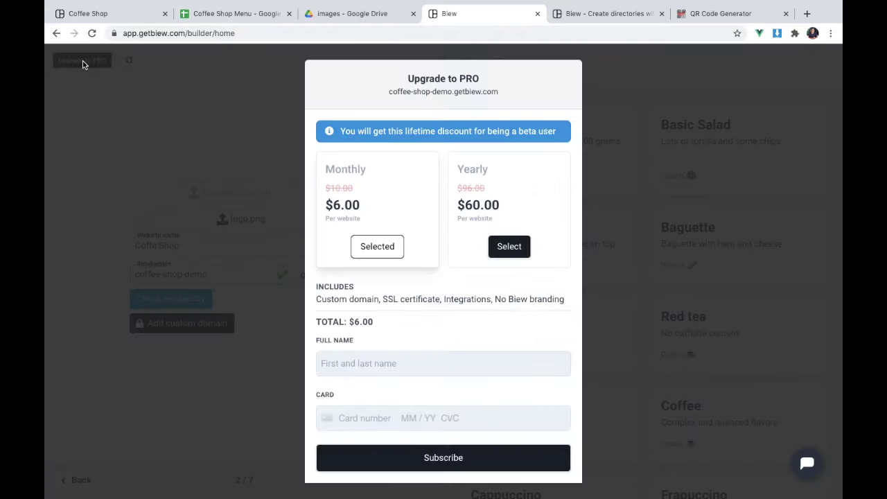
pyautogui.click(84, 62)
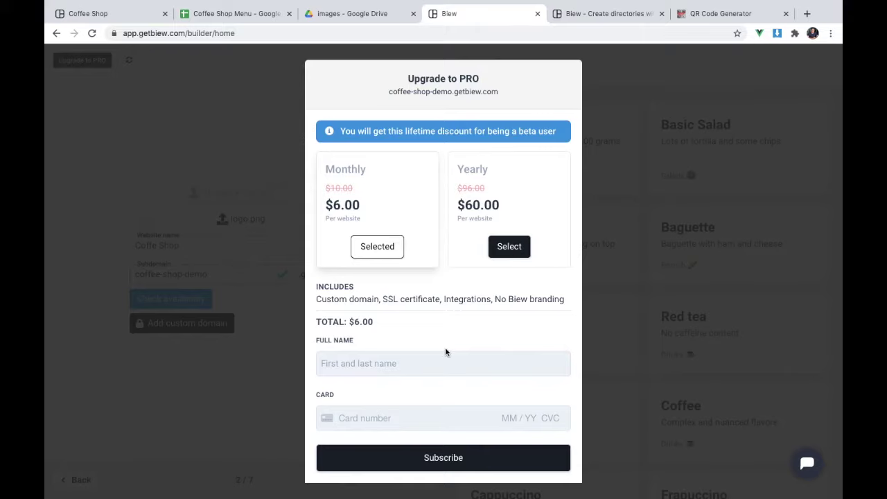
pyautogui.click(247, 375)
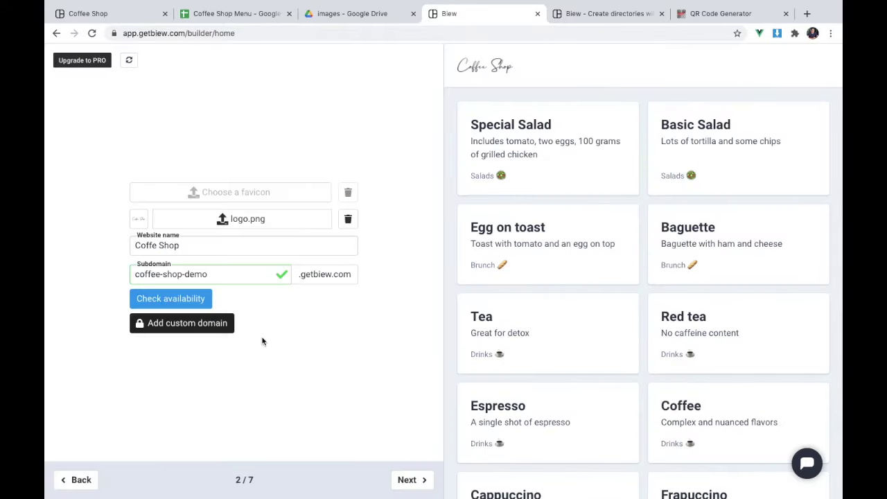
# In list view fields, filter by Category and show each item's Image on cards
pyautogui.click(410, 482)
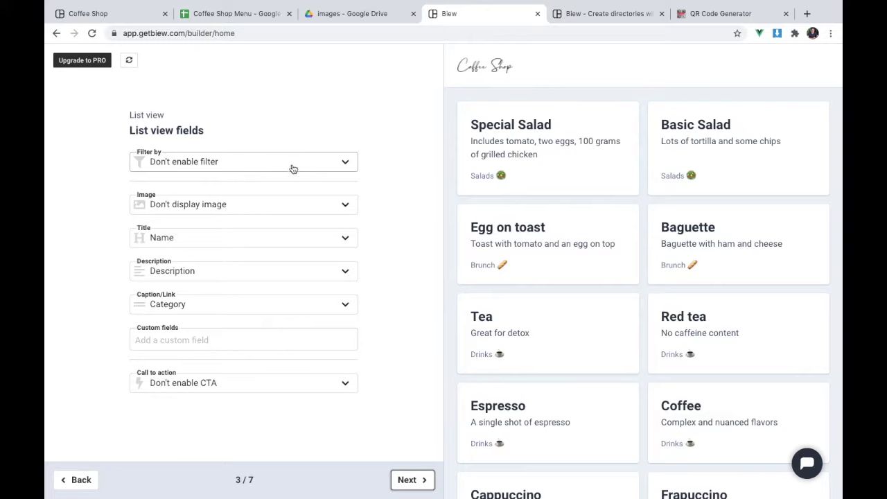
pyautogui.click(523, 152)
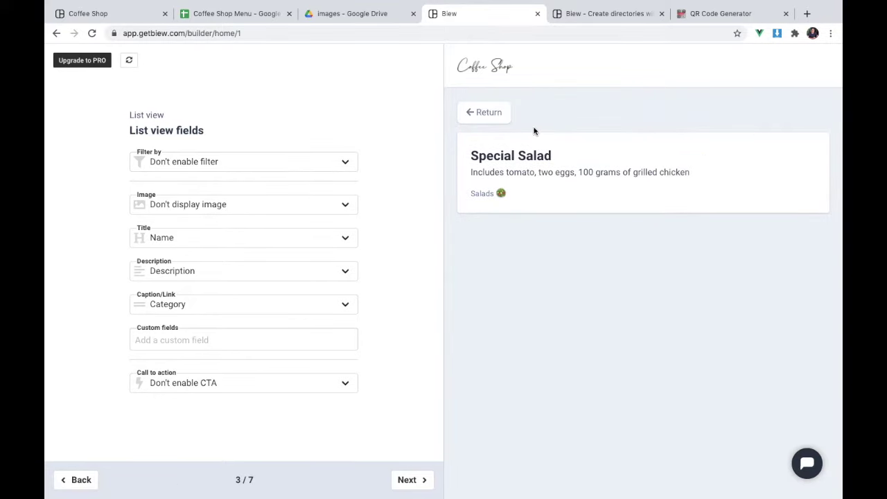
pyautogui.click(481, 112)
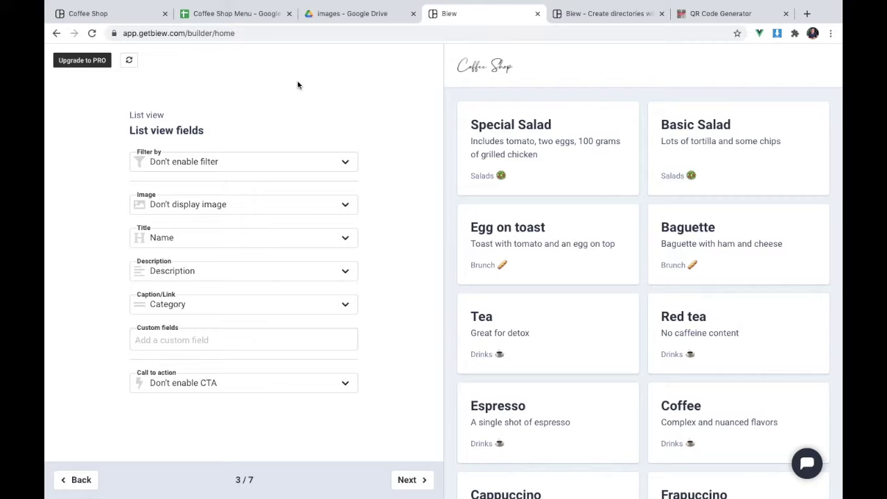
pyautogui.click(236, 161)
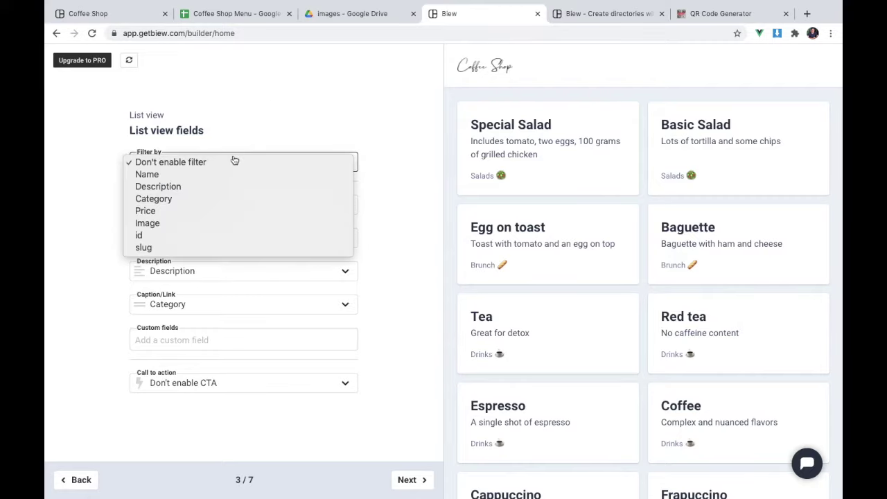
pyautogui.click(200, 205)
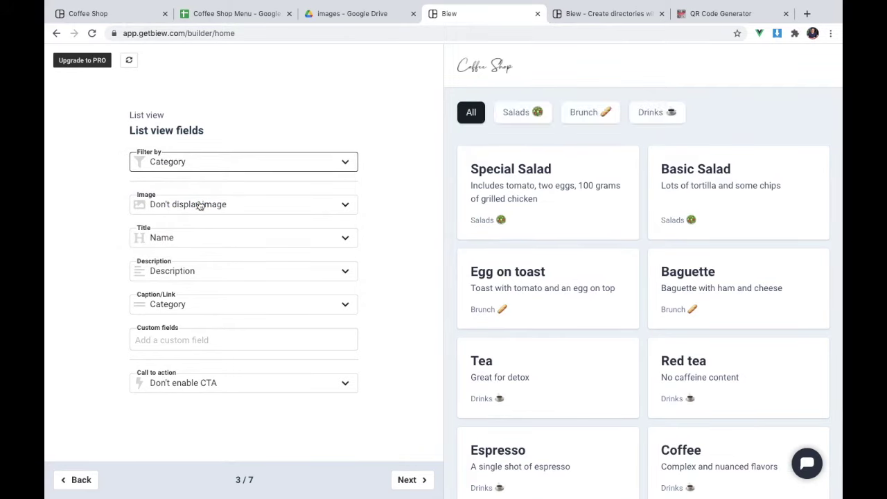
pyautogui.click(323, 209)
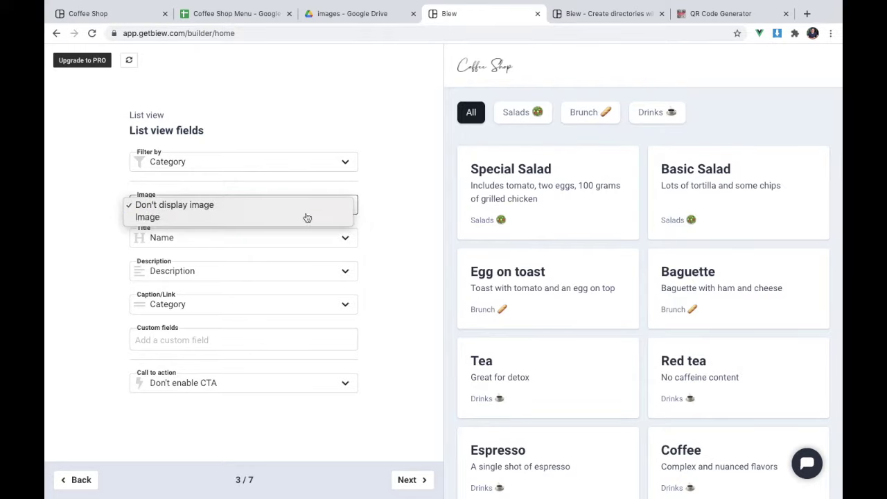
pyautogui.click(307, 217)
# Add Price as a custom field on the menu cards
pyautogui.click(235, 13)
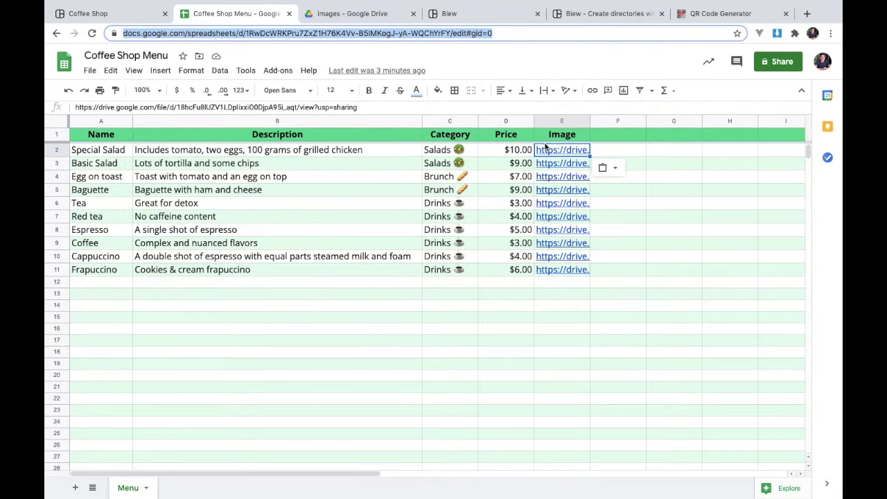
pyautogui.click(450, 14)
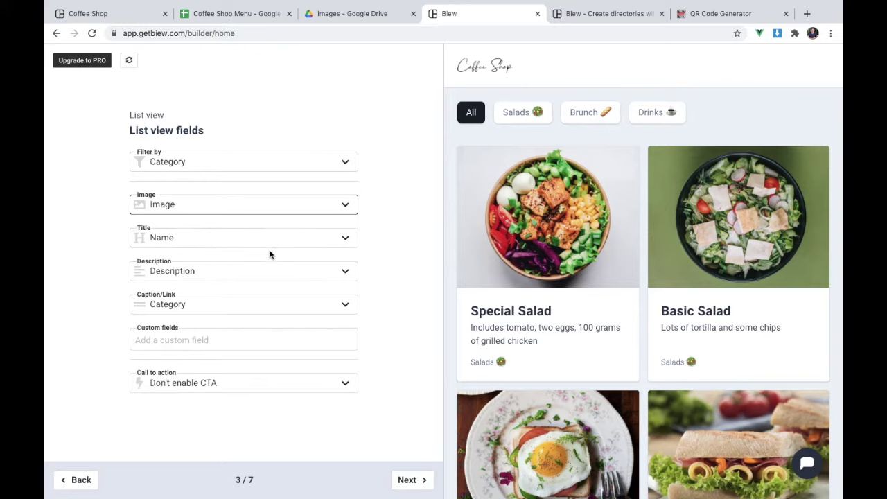
pyautogui.click(226, 337)
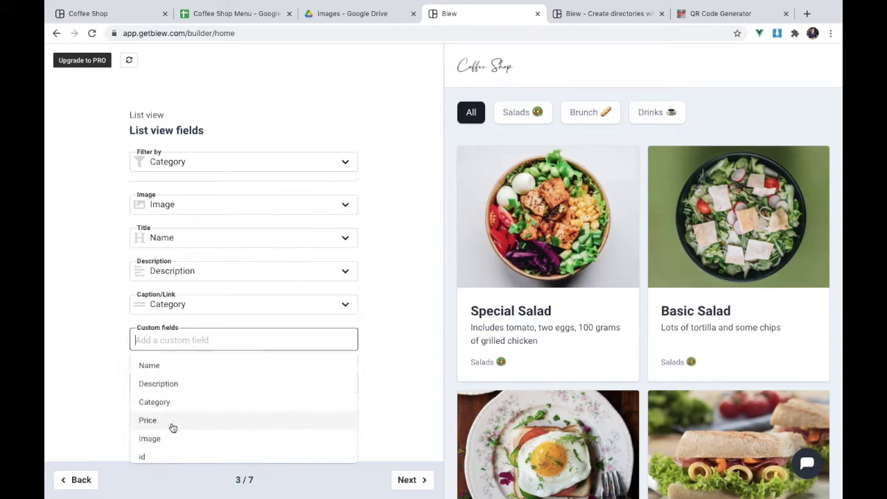
pyautogui.click(148, 420)
pyautogui.click(404, 361)
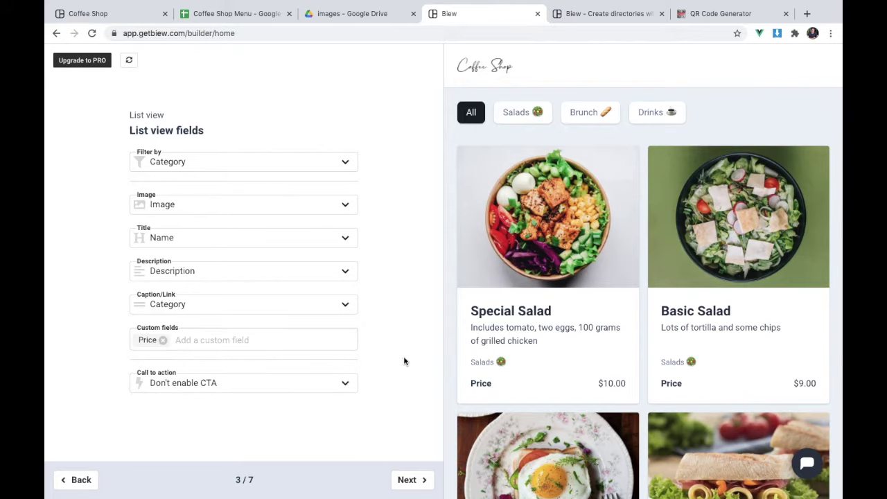
pyautogui.click(409, 481)
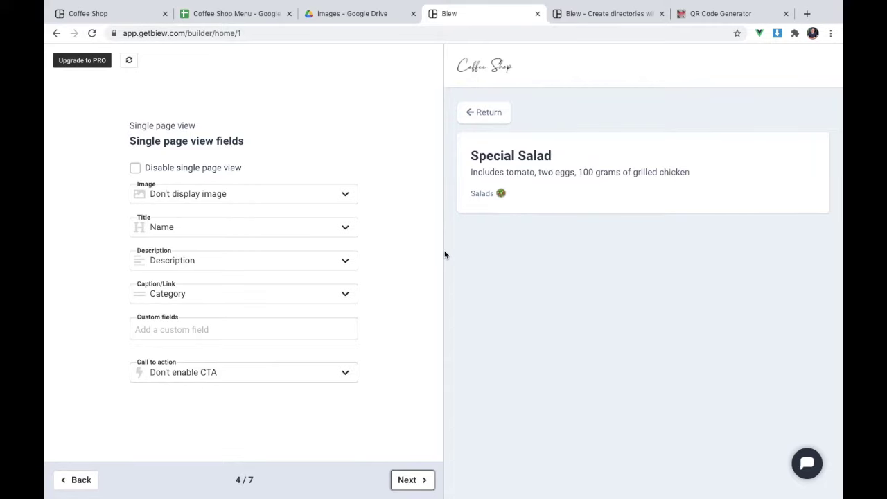
# Check the Special Salad detail page on the published Coffee Shop site
pyautogui.click(84, 8)
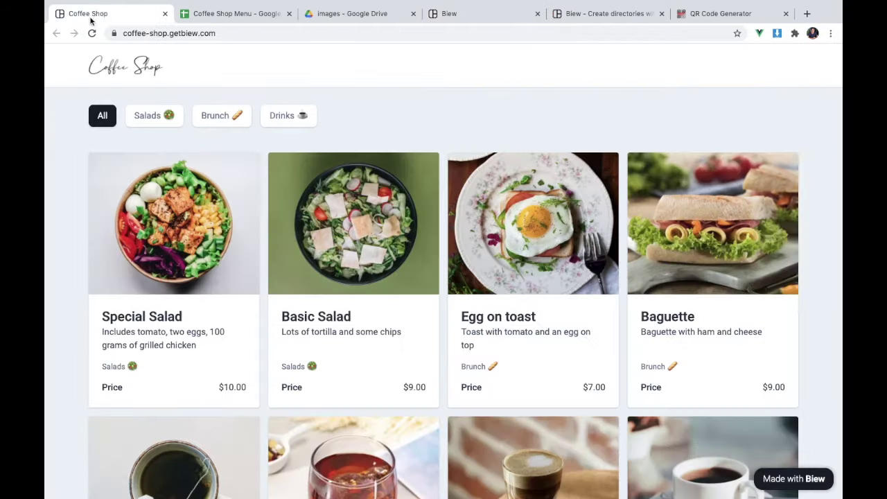
pyautogui.click(234, 197)
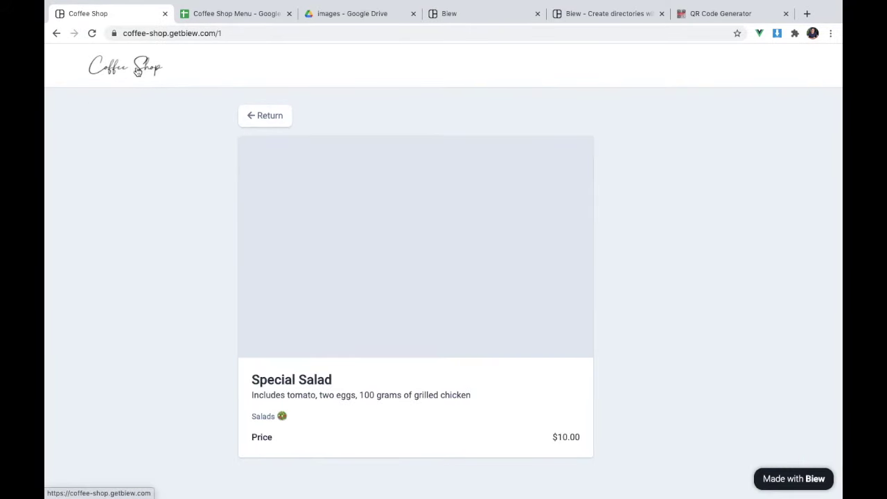
pyautogui.click(137, 71)
pyautogui.click(440, 20)
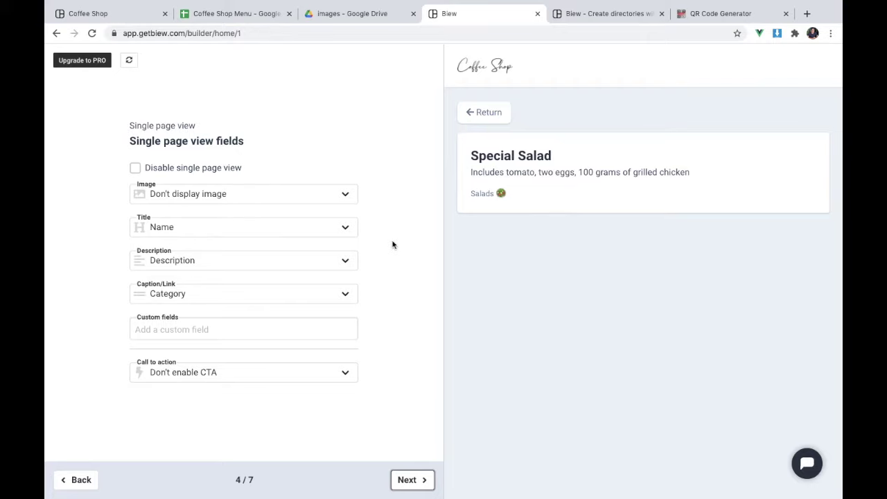
# Set the single page view Image to Image and add Price as a custom field
pyautogui.click(282, 201)
pyautogui.click(284, 212)
pyautogui.click(237, 329)
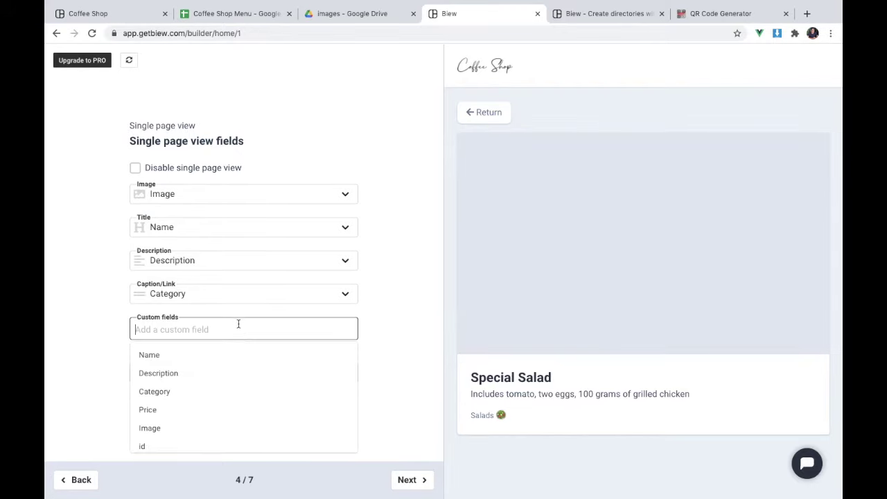
pyautogui.click(149, 410)
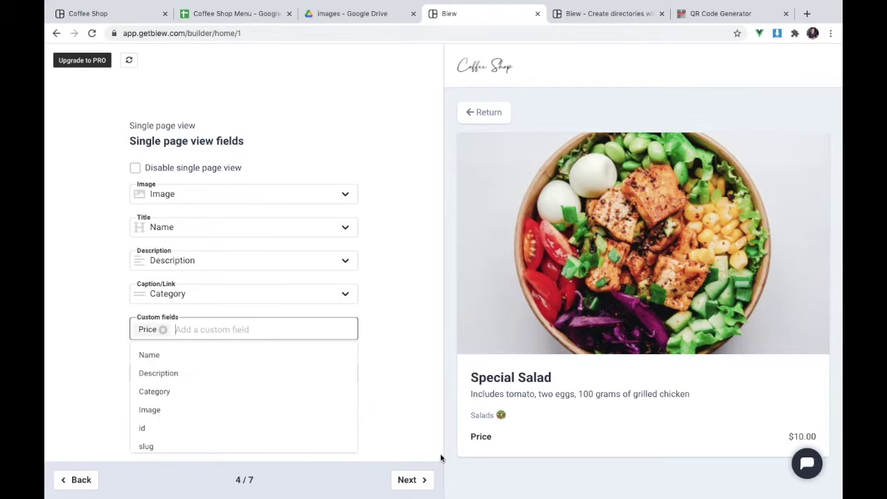
pyautogui.click(400, 481)
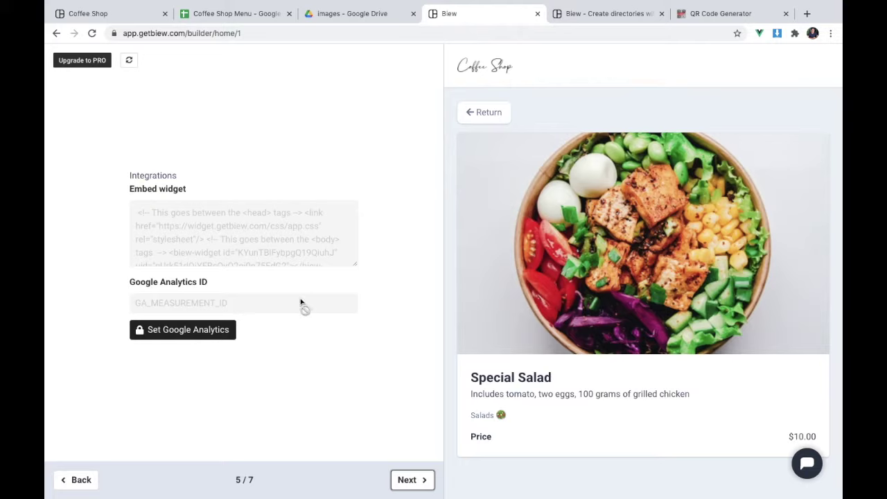
# Skip past the integrations and SEO settings and publish the Coffee Shop site
pyautogui.click(407, 479)
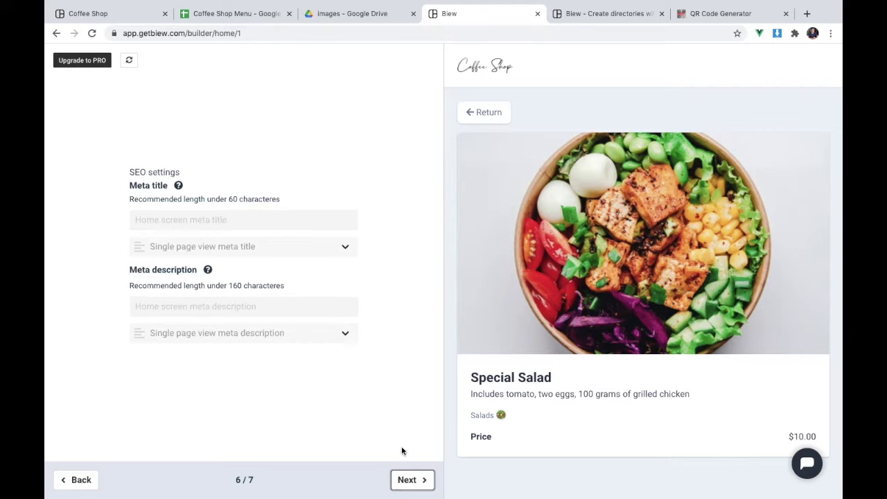
pyautogui.click(407, 480)
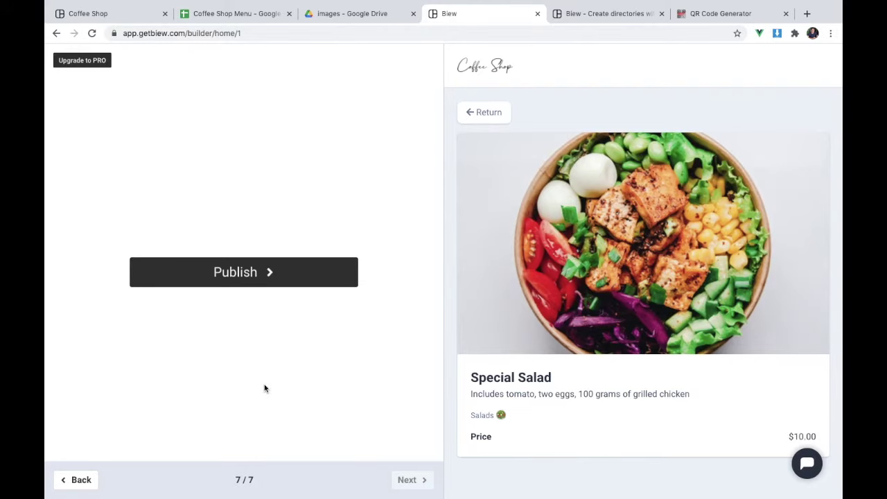
pyautogui.click(241, 272)
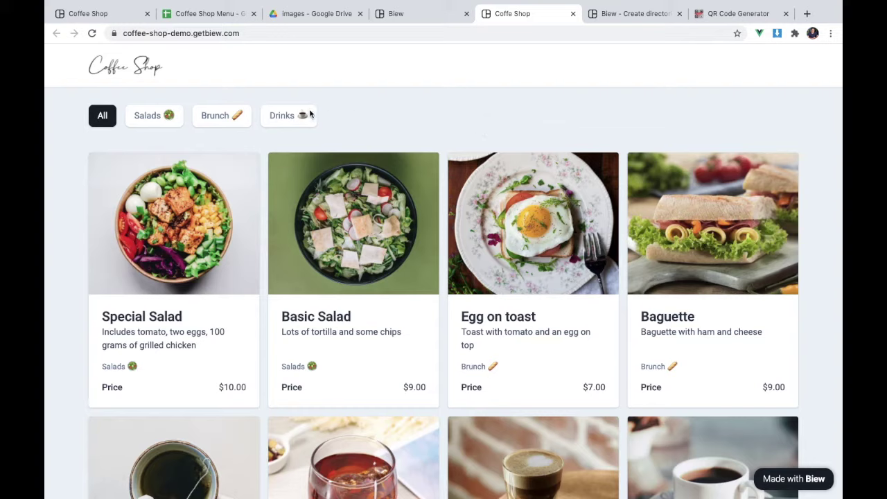
pyautogui.click(148, 117)
pyautogui.click(213, 121)
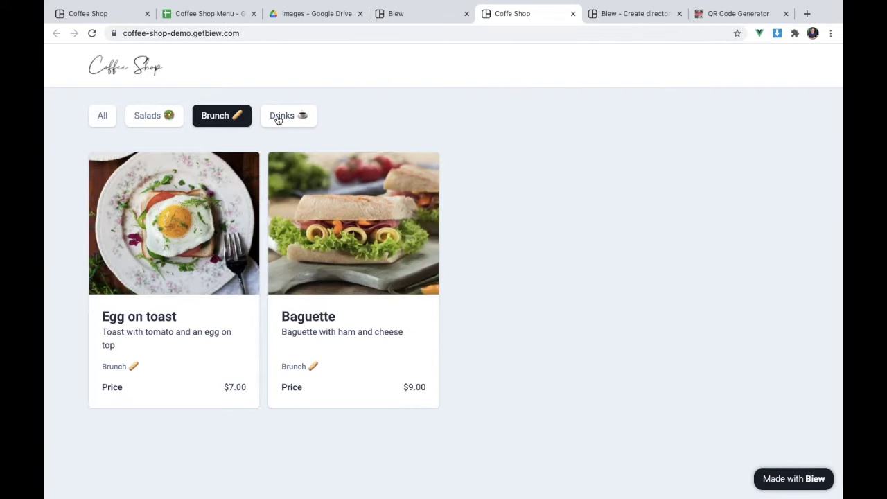
pyautogui.click(277, 116)
pyautogui.click(102, 117)
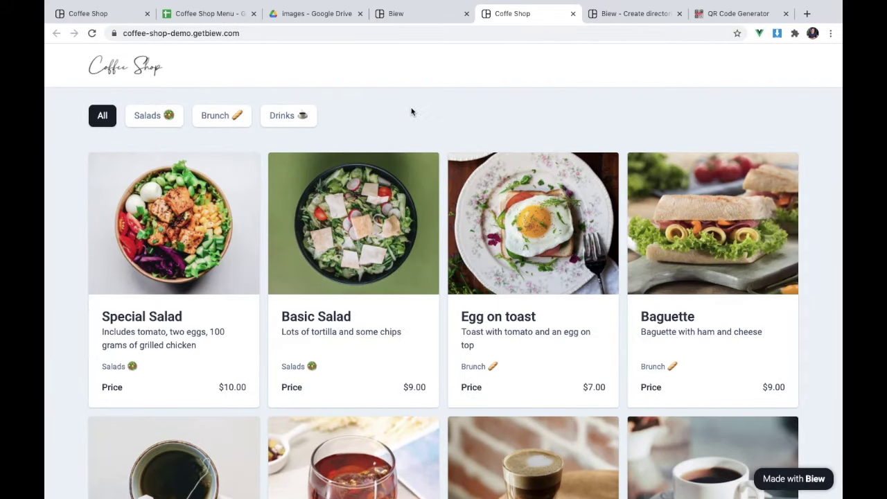
pyautogui.click(193, 224)
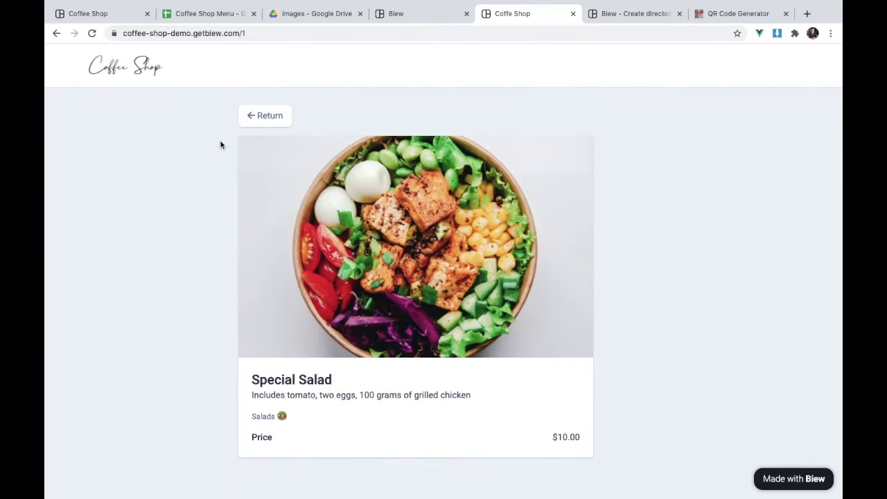
pyautogui.click(264, 119)
pyautogui.click(353, 223)
pyautogui.click(265, 117)
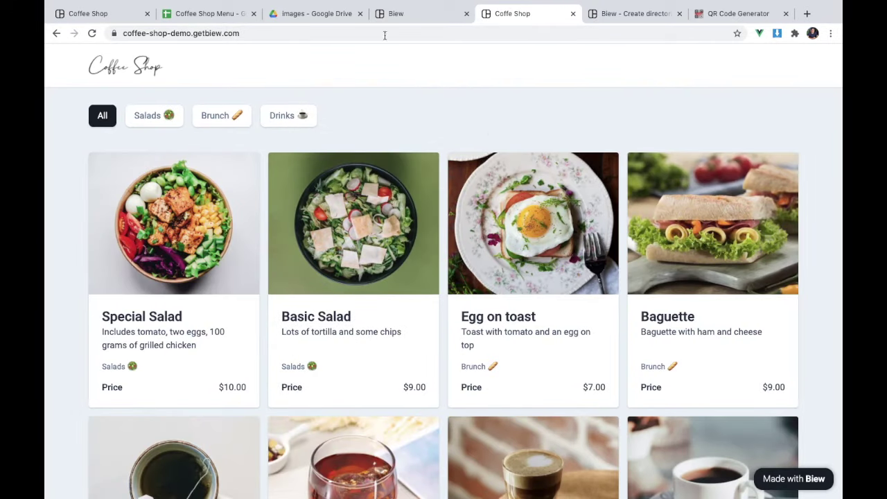
pyautogui.click(292, 31)
pyautogui.hotkey('ctrl', 'c')
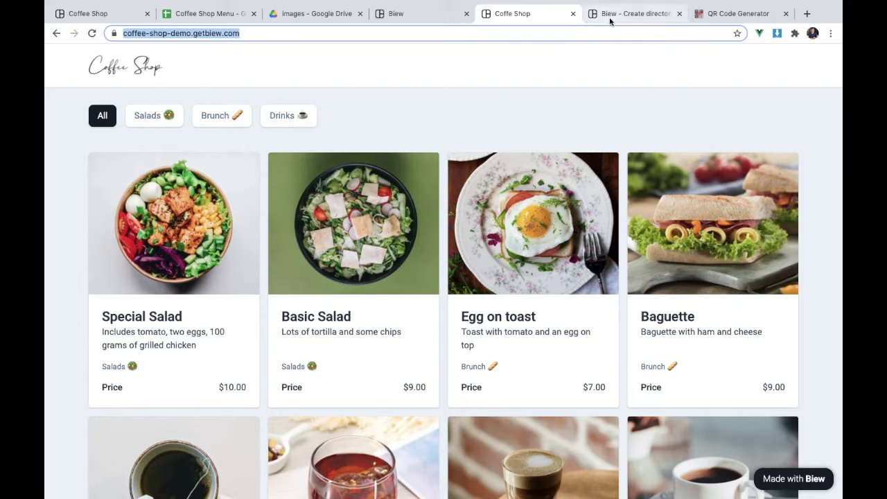
pyautogui.click(717, 16)
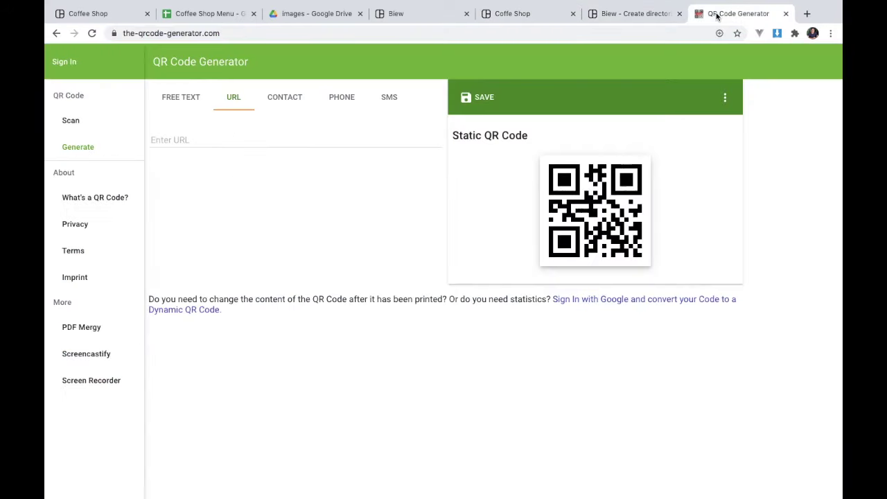
pyautogui.click(244, 136)
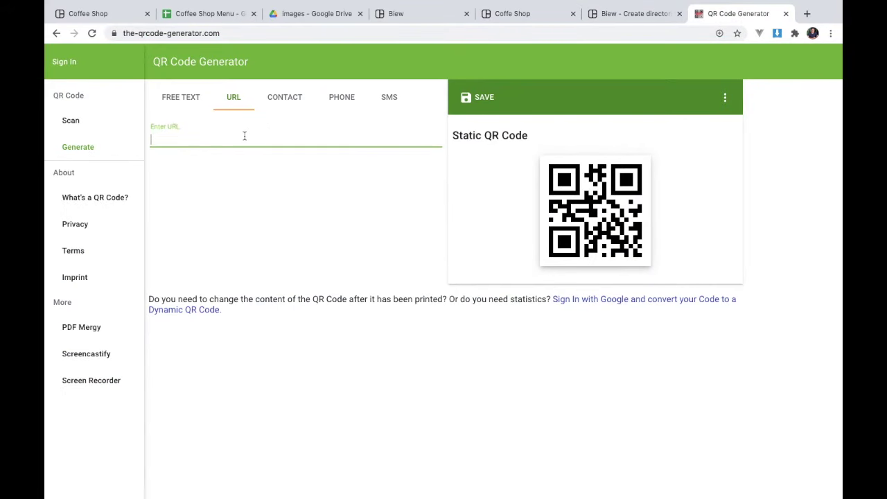
pyautogui.hotkey('ctrl', 'v')
# Save the QR code image as download (1).png and open it in a new tab
pyautogui.rightClick(596, 221)
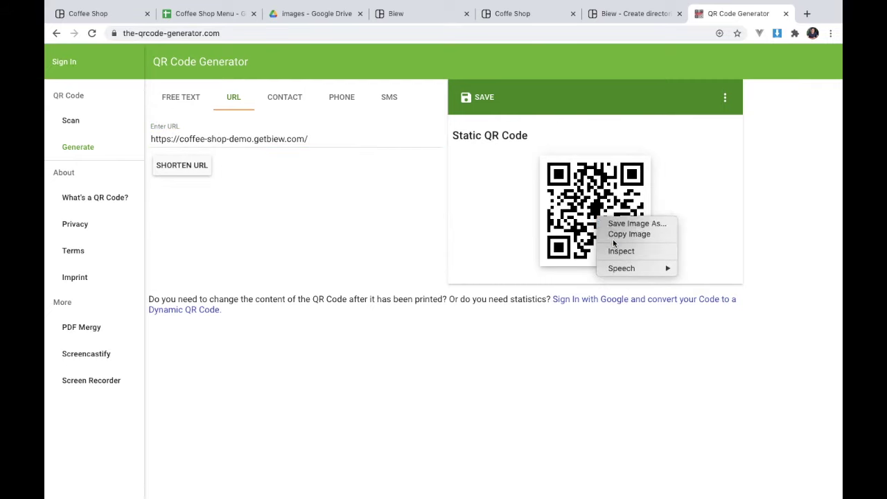
pyautogui.click(627, 224)
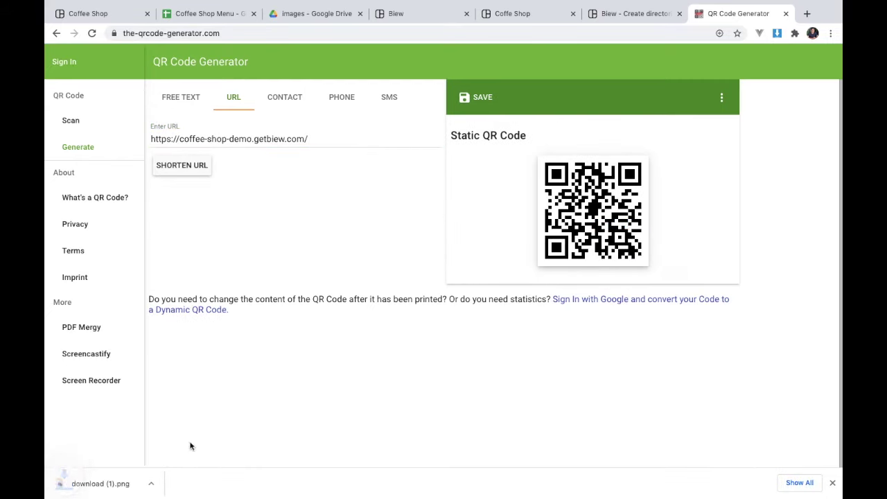
pyautogui.moveTo(100, 483); pyautogui.dragTo(808, 13)
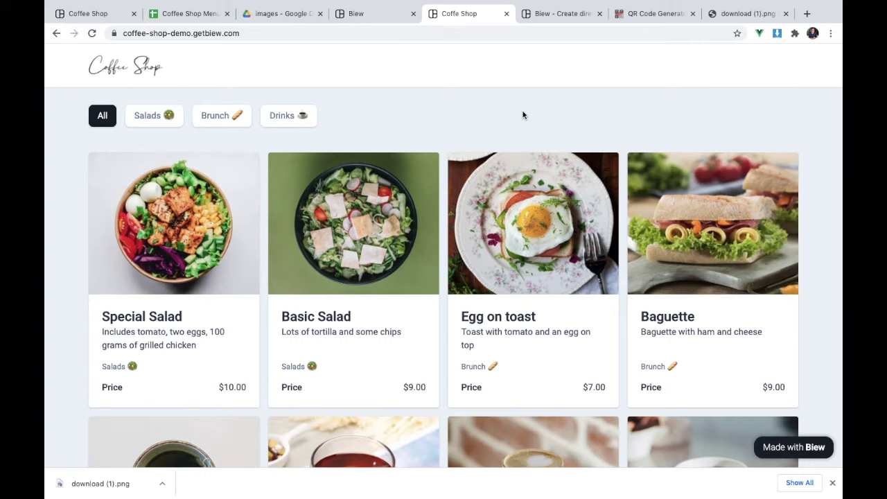
# Change Special Salad's price in cell D2 from 10 to 10.5, then return to the live menu tab
pyautogui.click(190, 14)
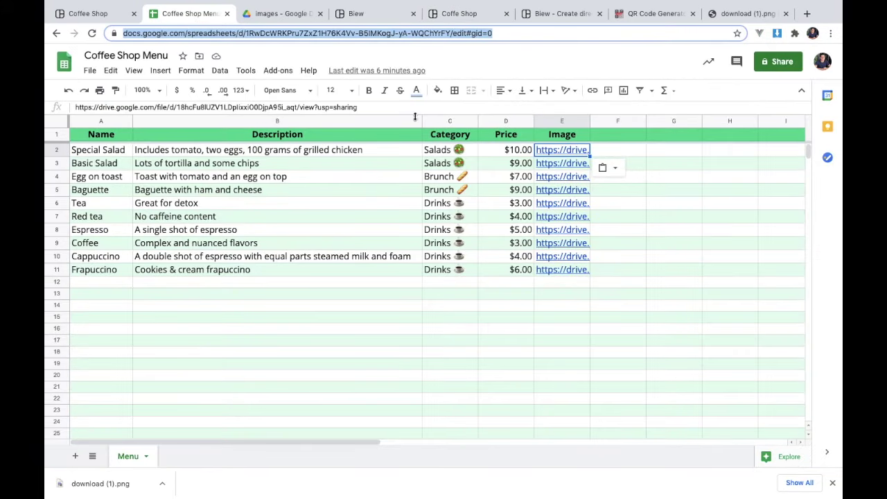
pyautogui.click(512, 150)
pyautogui.click(128, 108)
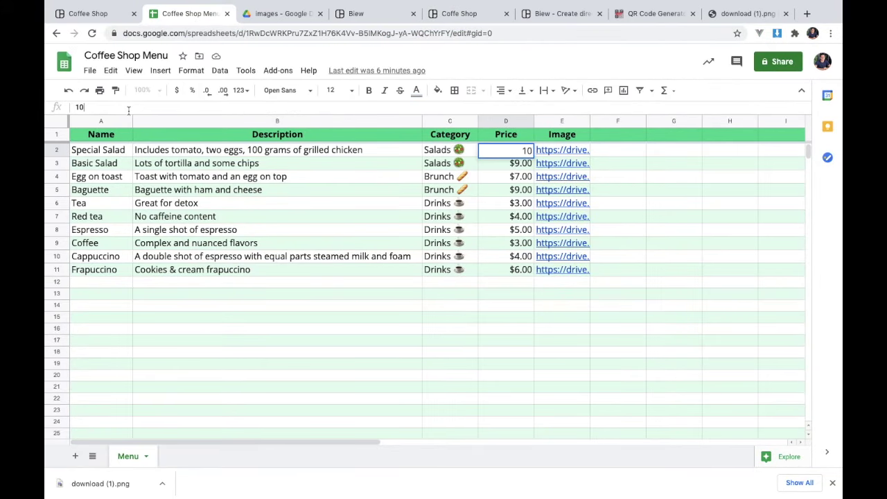
pyautogui.write('.5')
pyautogui.press('Return')
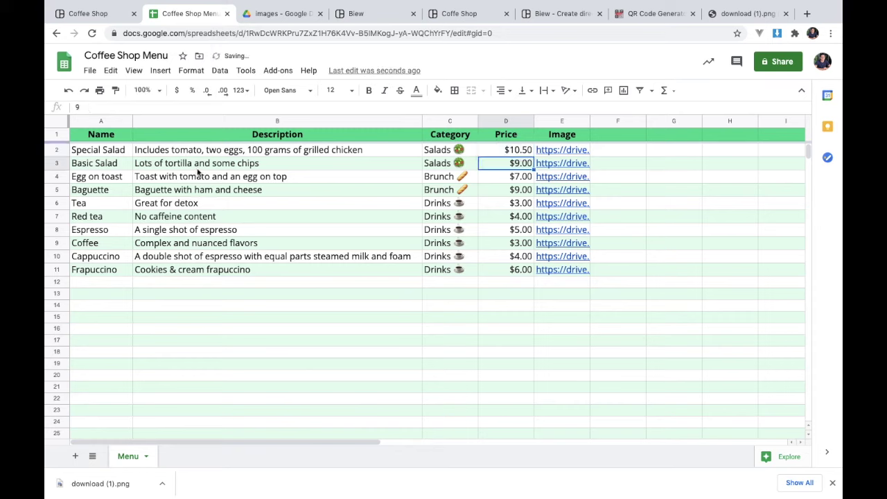
pyautogui.click(567, 14)
pyautogui.click(486, 14)
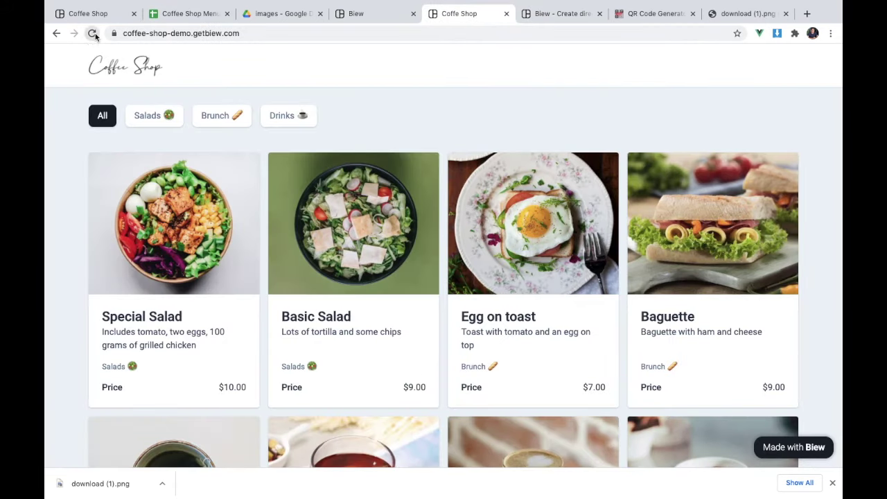
# Reload the Coffe Shop site to show Special Salad at $10.50, then switch to getbiew.com
pyautogui.click(92, 33)
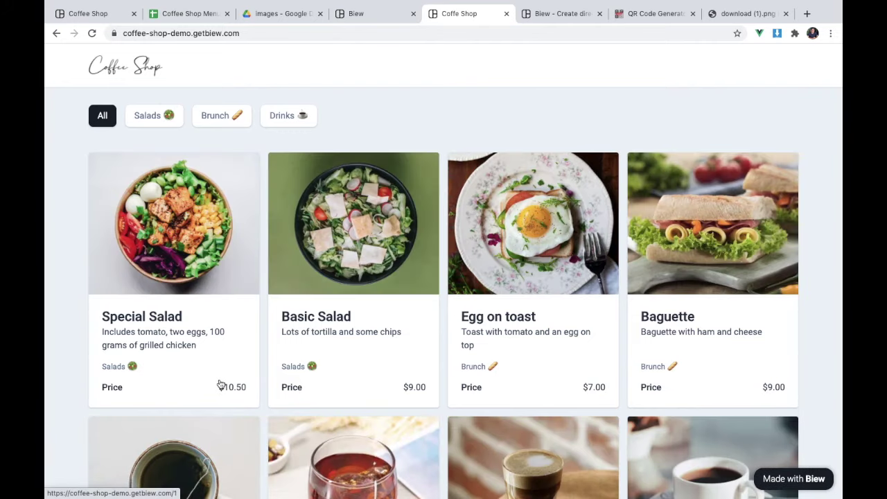
pyautogui.click(560, 13)
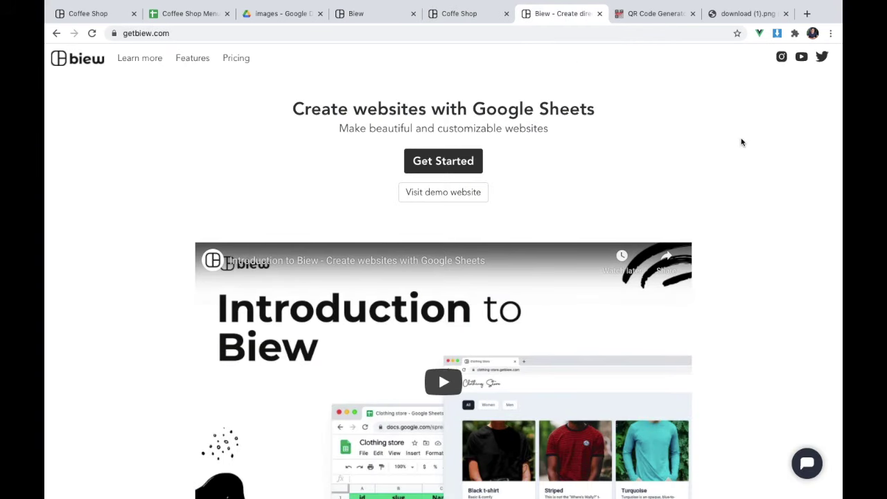